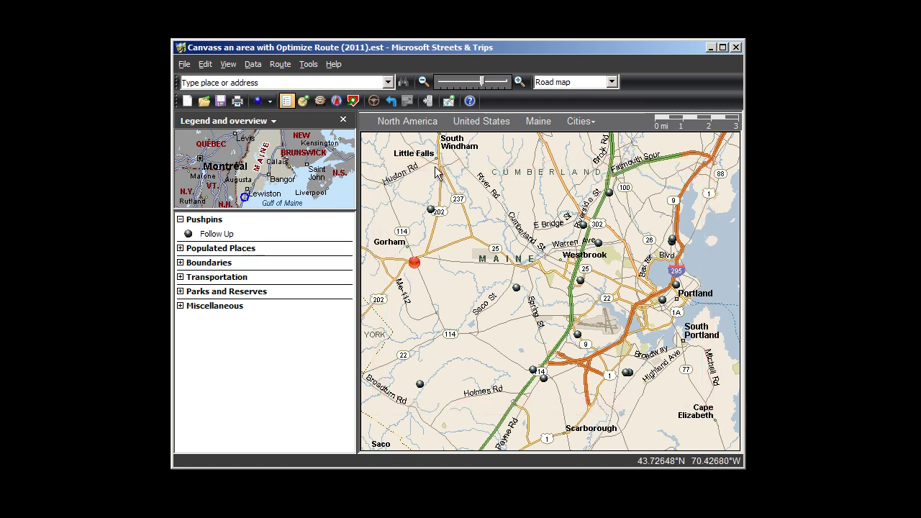
Add all pushpins around Westbrook and Portland as route stops, numbered 1 through 19
{"action": "left_click", "coordinate": [326, 101]}
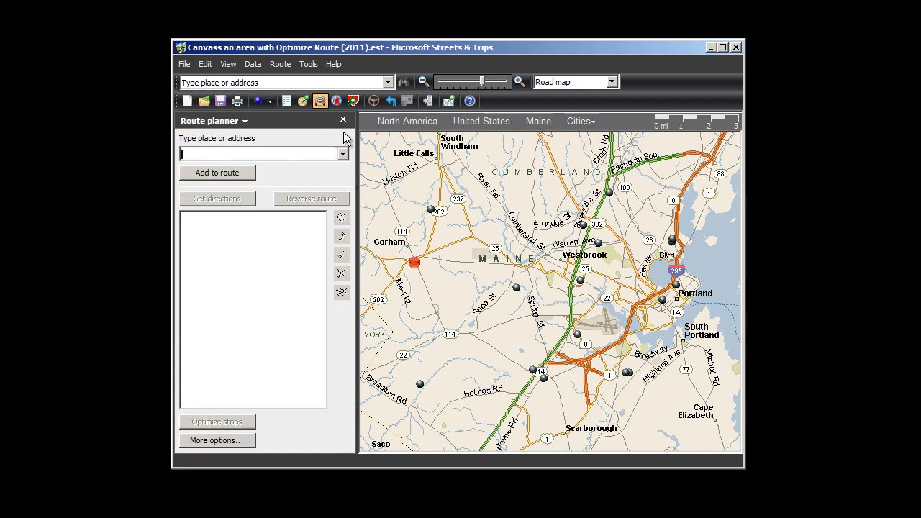
{"action": "left_click_drag", "start_coordinate": [385, 187], "coordinate": [724, 397]}
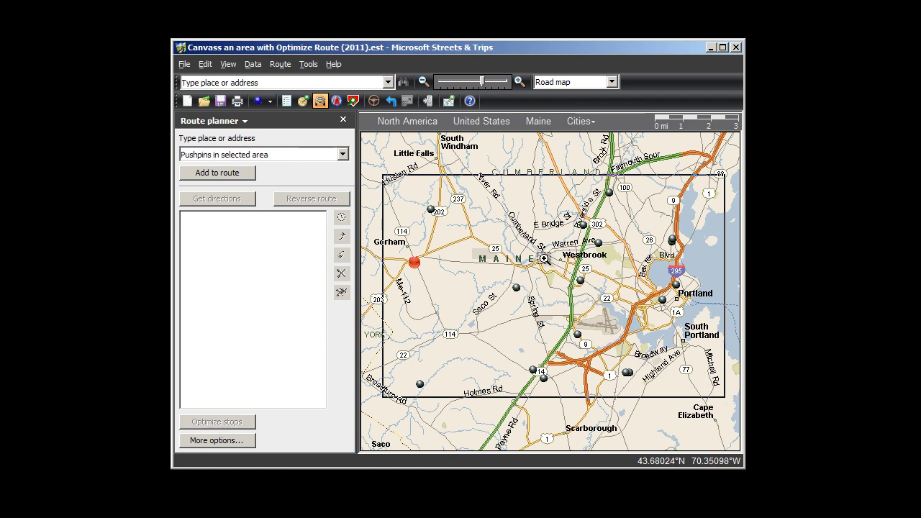
{"action": "right_click", "coordinate": [545, 260]}
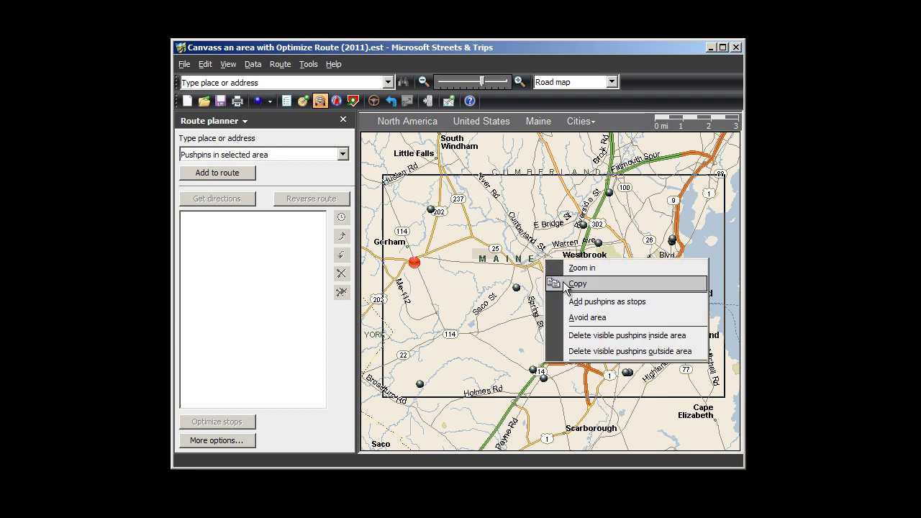
{"action": "left_click", "coordinate": [588, 303]}
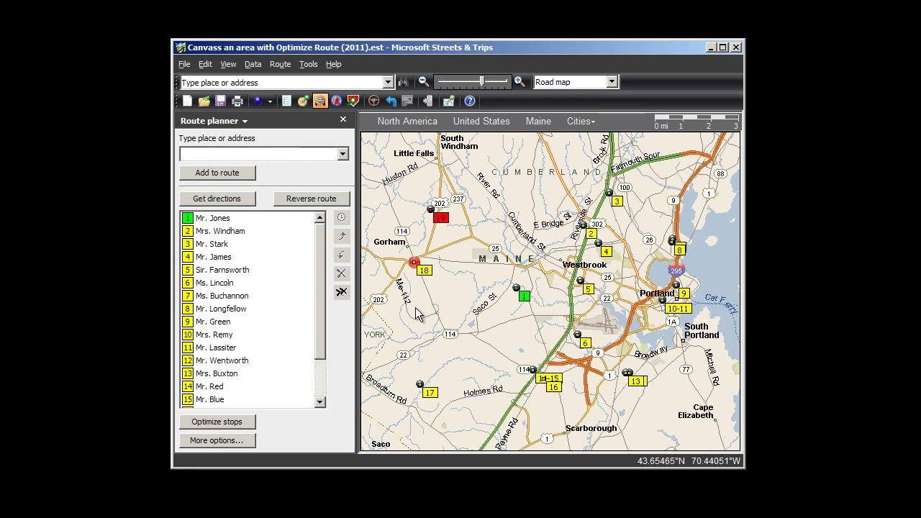
Delete the 'Delete Me' stop from the route list so Campaign HQ becomes stop 17
{"action": "left_click_drag", "start_coordinate": [321, 272], "coordinate": [321, 312]}
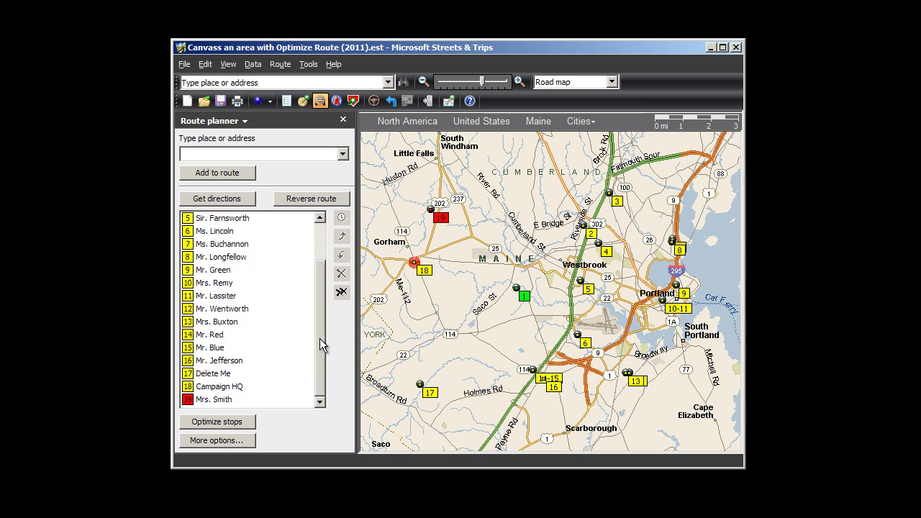
{"action": "left_click", "coordinate": [421, 387]}
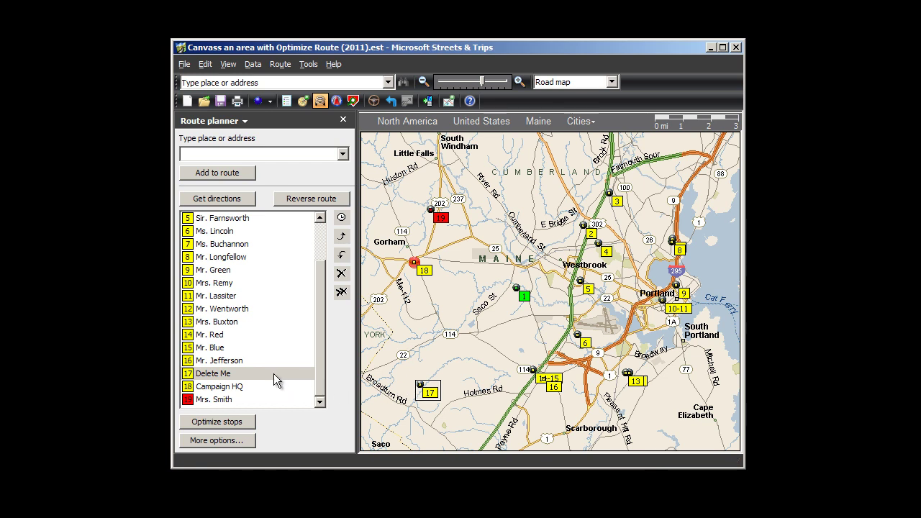
{"action": "left_click", "coordinate": [341, 276]}
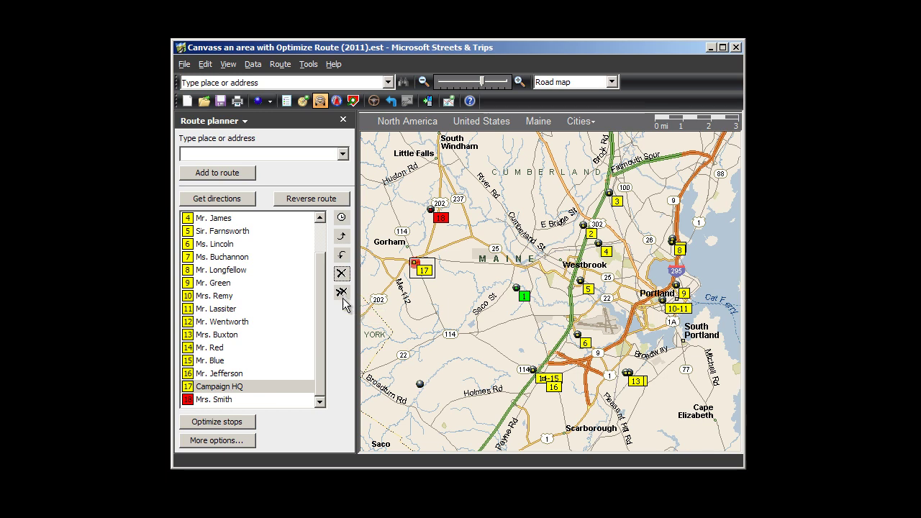
Move Campaign HQ to the end of the route and also add it as the start
{"action": "left_click", "coordinate": [259, 386]}
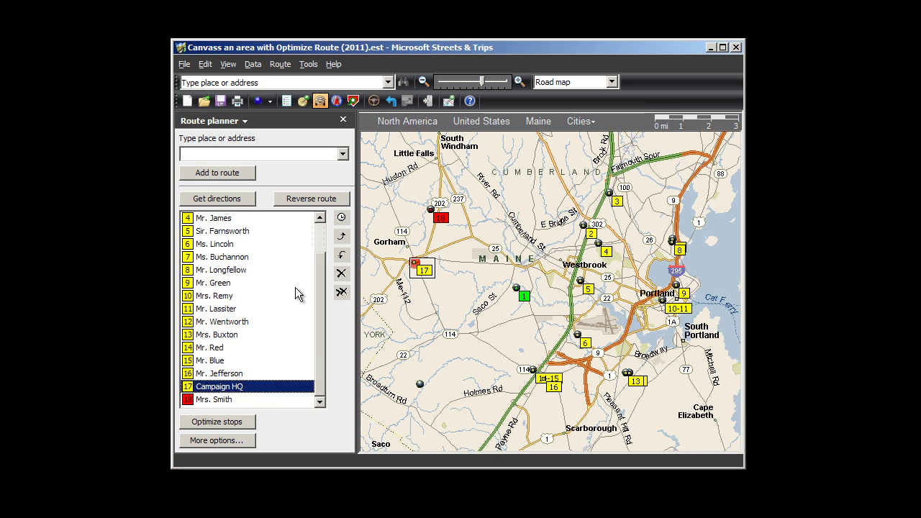
{"action": "left_click", "coordinate": [342, 260]}
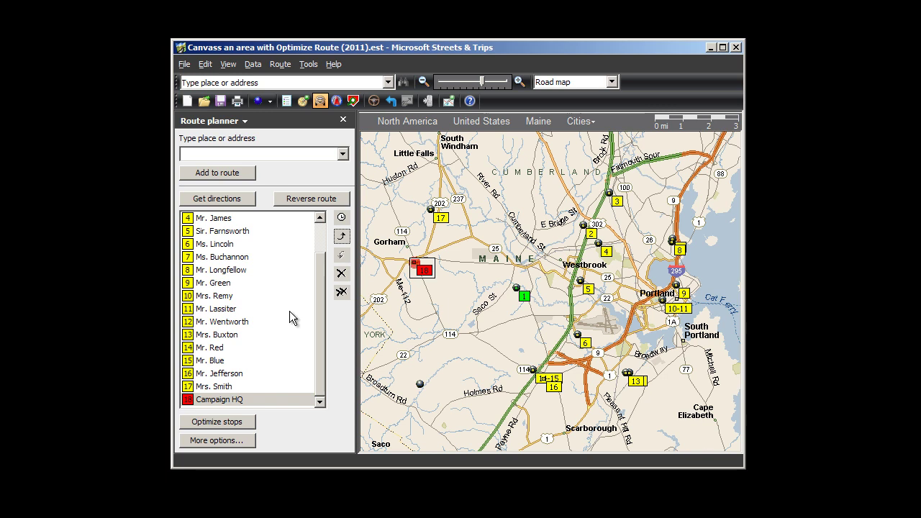
{"action": "right_click", "coordinate": [255, 400]}
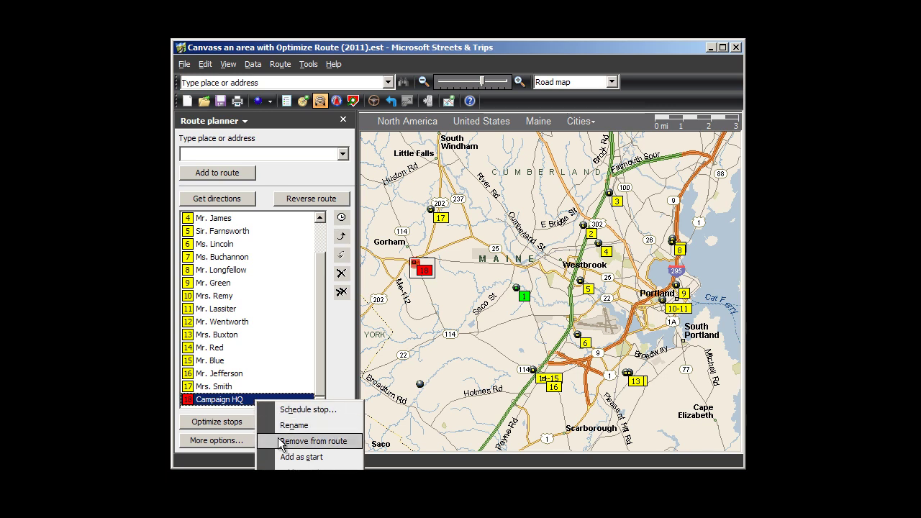
{"action": "left_click", "coordinate": [293, 458]}
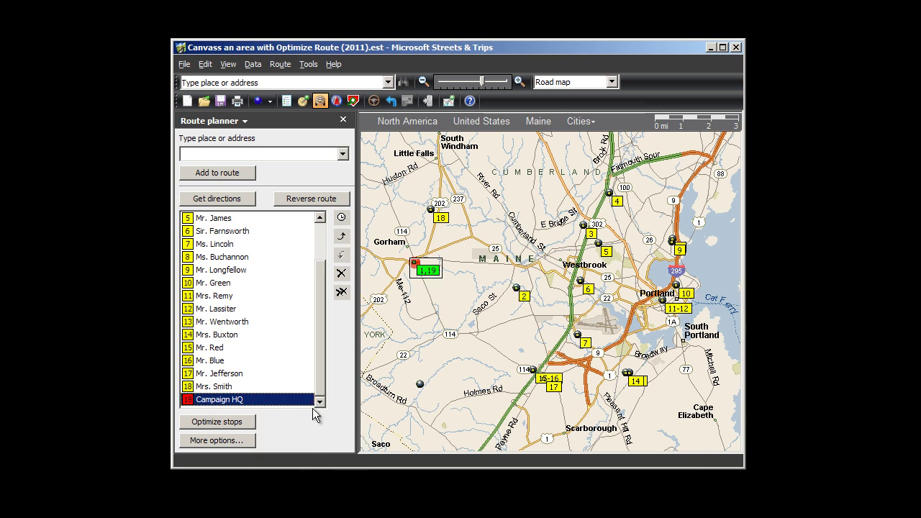
{"action": "left_click_drag", "start_coordinate": [319, 381], "coordinate": [324, 315]}
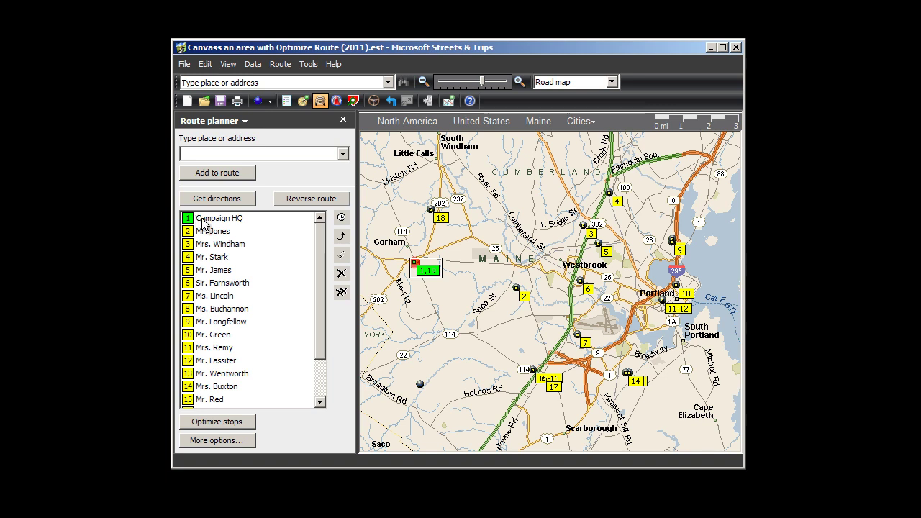
Optimize the stop order between Campaign HQ's start and finish
{"action": "left_click", "coordinate": [242, 425]}
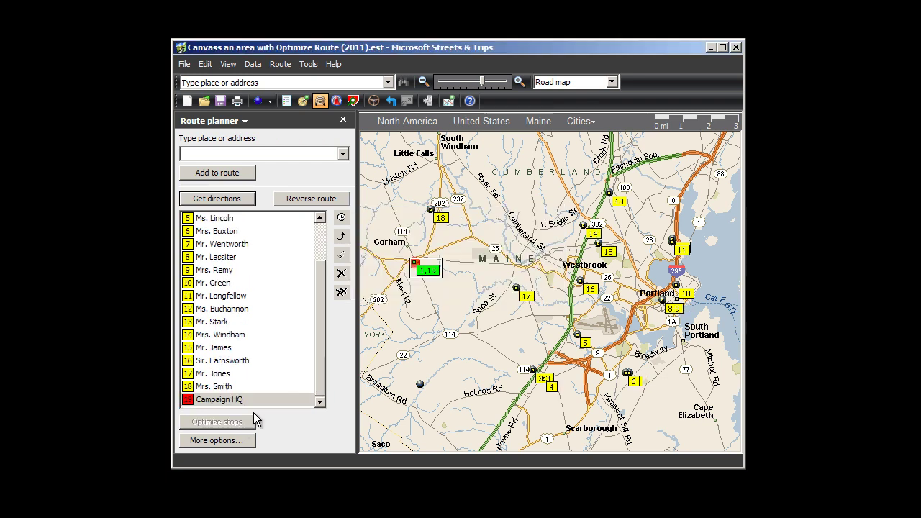
{"action": "left_click_drag", "start_coordinate": [319, 371], "coordinate": [322, 320]}
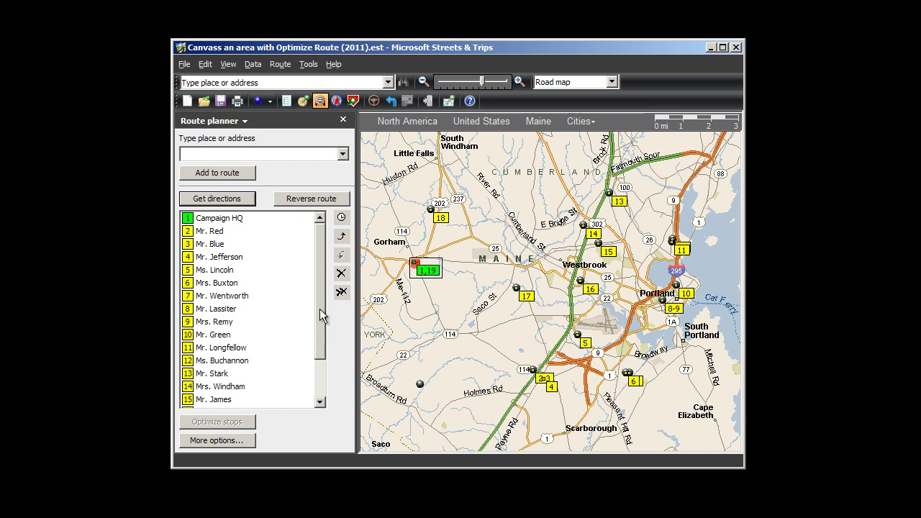
Schedule Campaign HQ to depart at 8:00 AM
{"action": "left_click", "coordinate": [229, 219]}
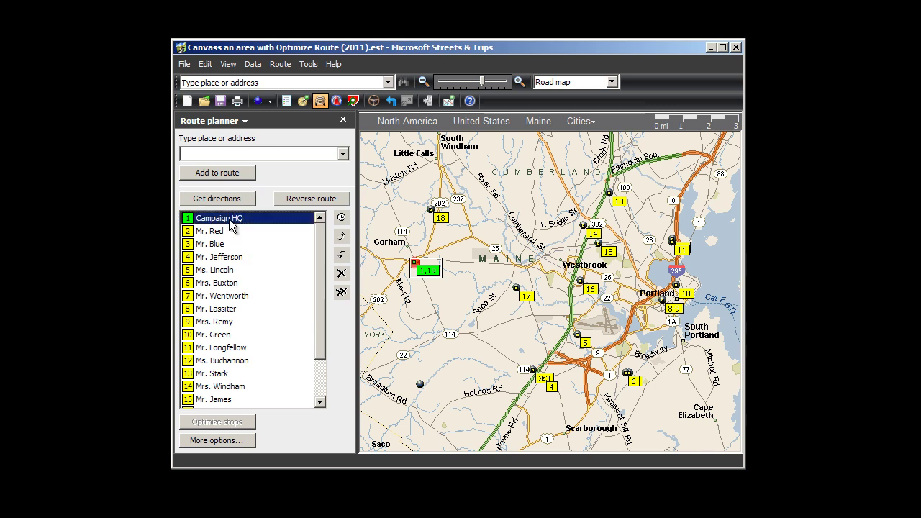
{"action": "left_click", "coordinate": [341, 219]}
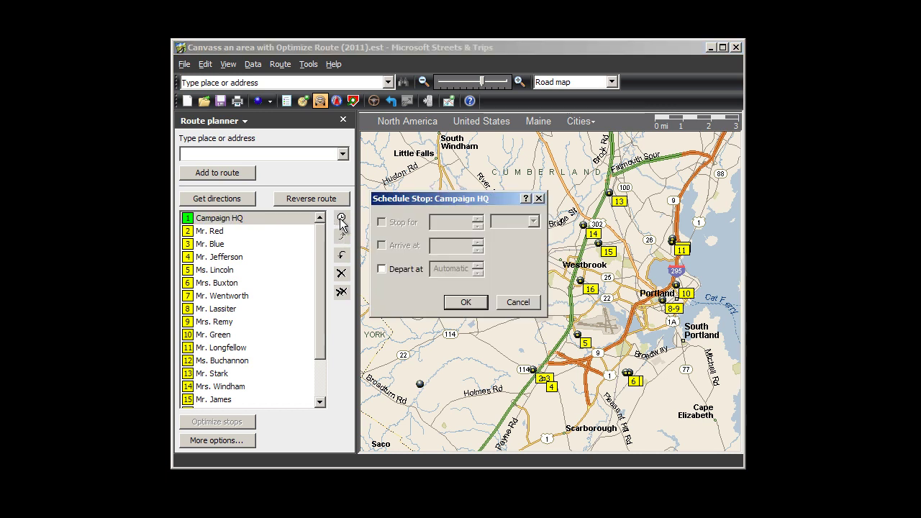
{"action": "left_click", "coordinate": [381, 270]}
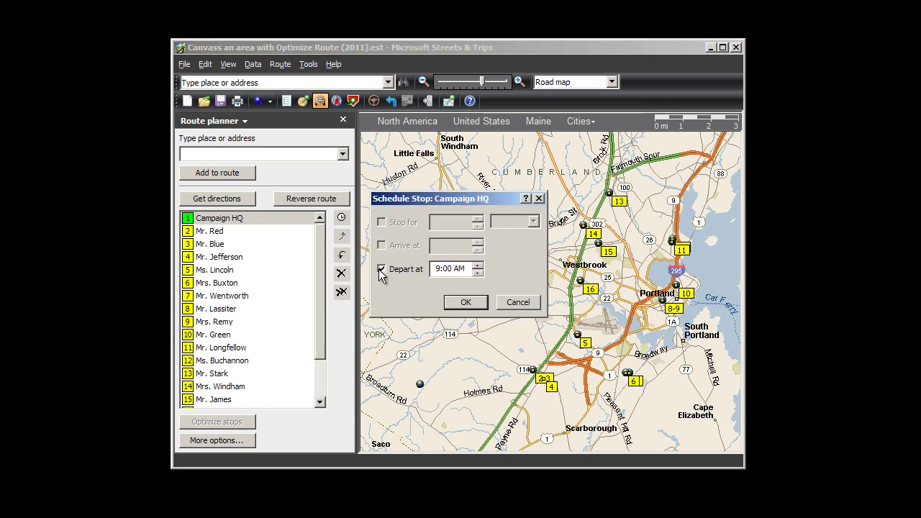
{"action": "left_click", "coordinate": [436, 268]}
{"action": "left_click", "coordinate": [476, 274]}
{"action": "left_click", "coordinate": [465, 303]}
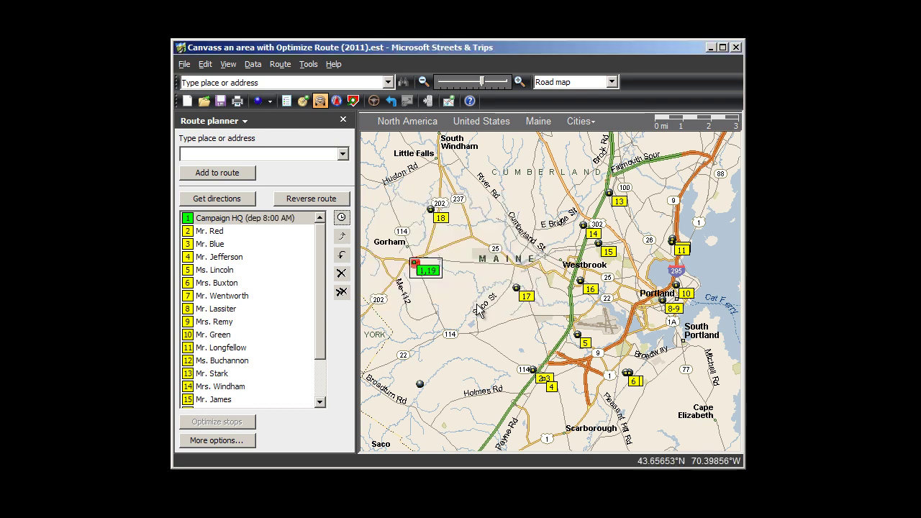
Give the second stop, Mr. Red, a 10-minute stop duration
{"action": "left_click", "coordinate": [220, 232]}
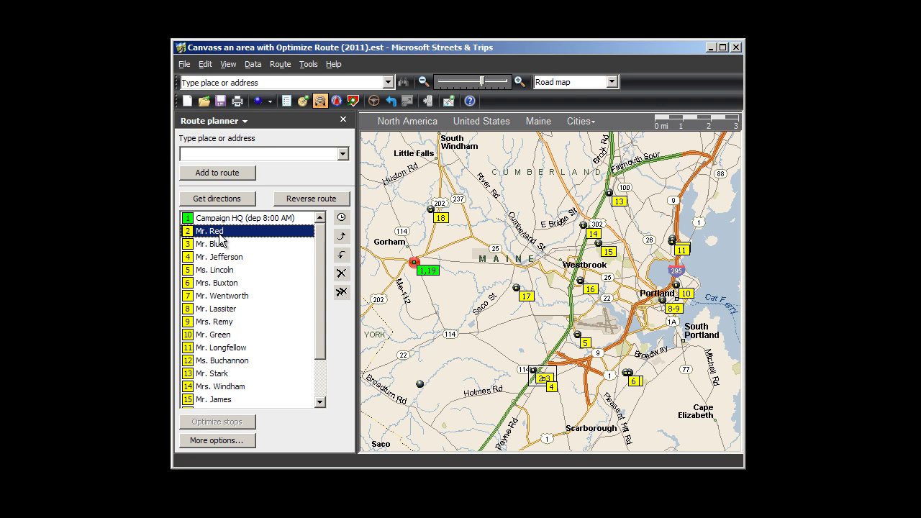
{"action": "left_click", "coordinate": [341, 218]}
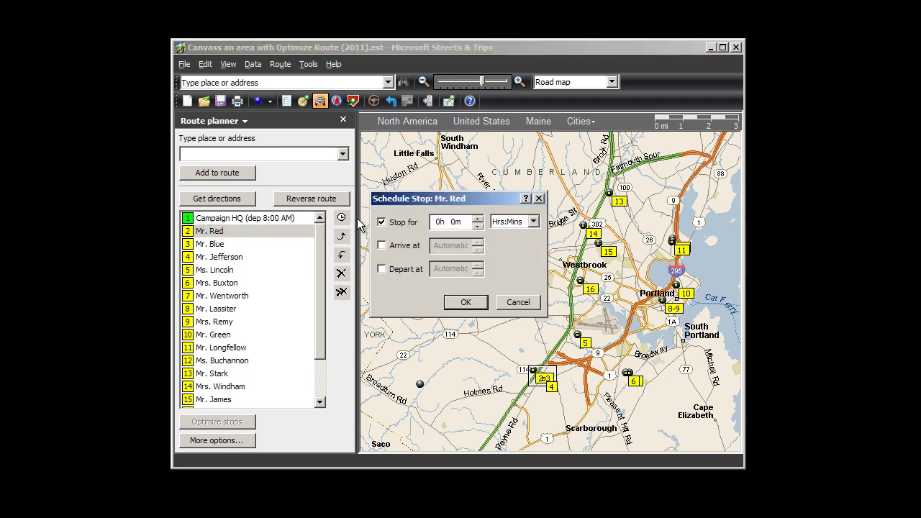
{"action": "left_click", "coordinate": [453, 222]}
{"action": "type", "text": "10"}
{"action": "left_click", "coordinate": [465, 301]}
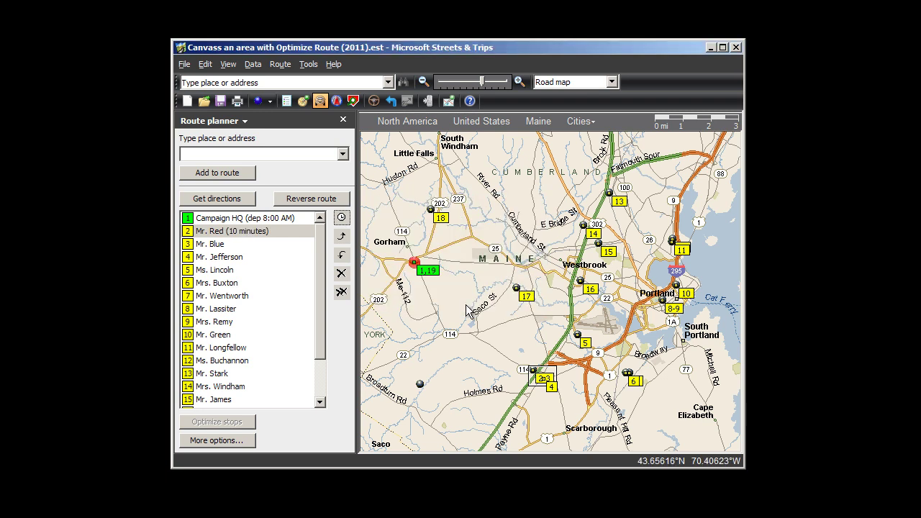
{"action": "left_click", "coordinate": [247, 247]}
Schedule a 10-minute stay for the third canvassing stop
{"action": "left_click", "coordinate": [342, 217]}
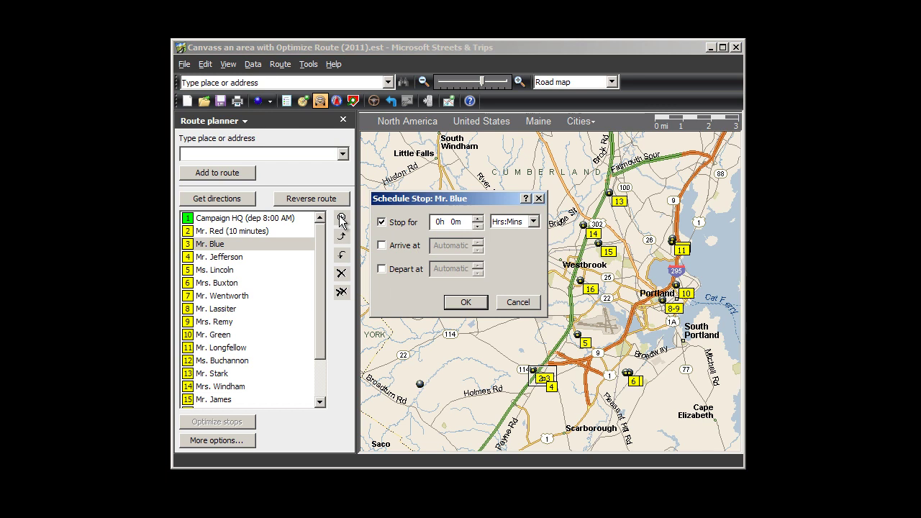
{"action": "type", "text": "10"}
{"action": "left_click", "coordinate": [468, 301]}
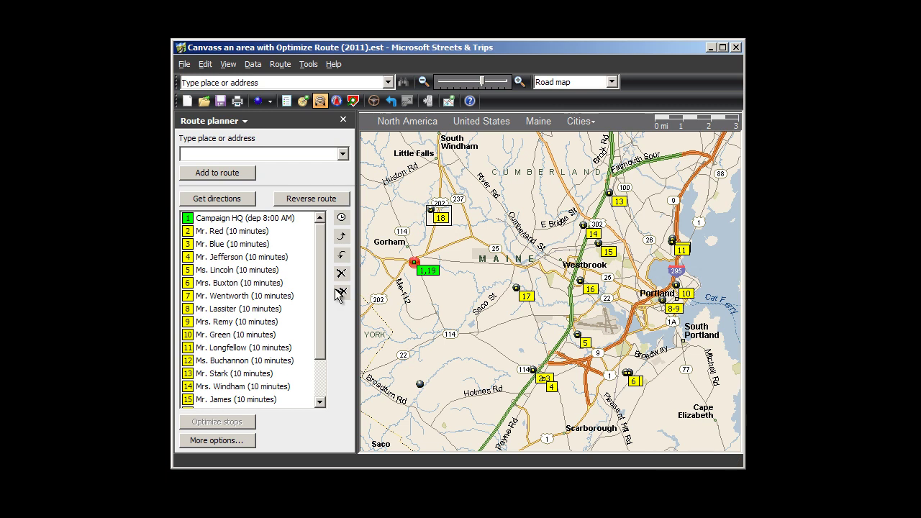
Calculate the blue route, review the 43.2-mile itinerary, then hide it for the full map
{"action": "left_click", "coordinate": [230, 201]}
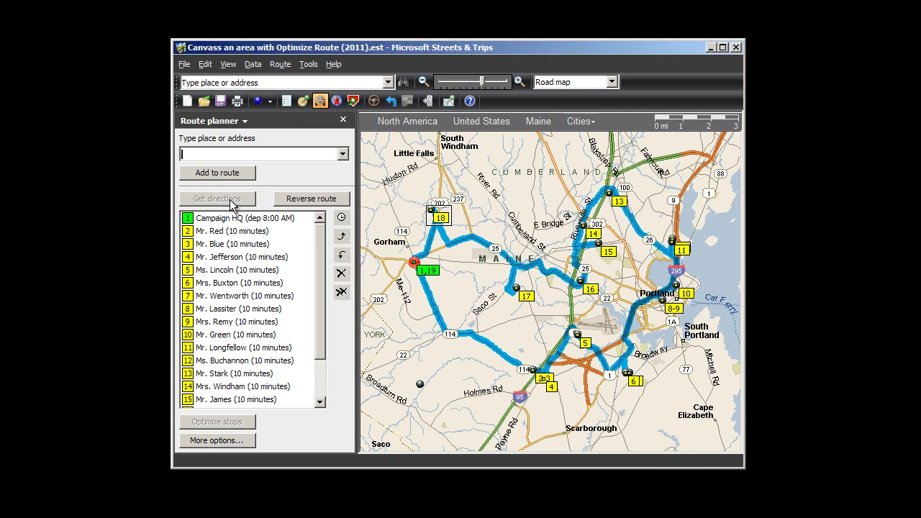
{"action": "left_click", "coordinate": [374, 101]}
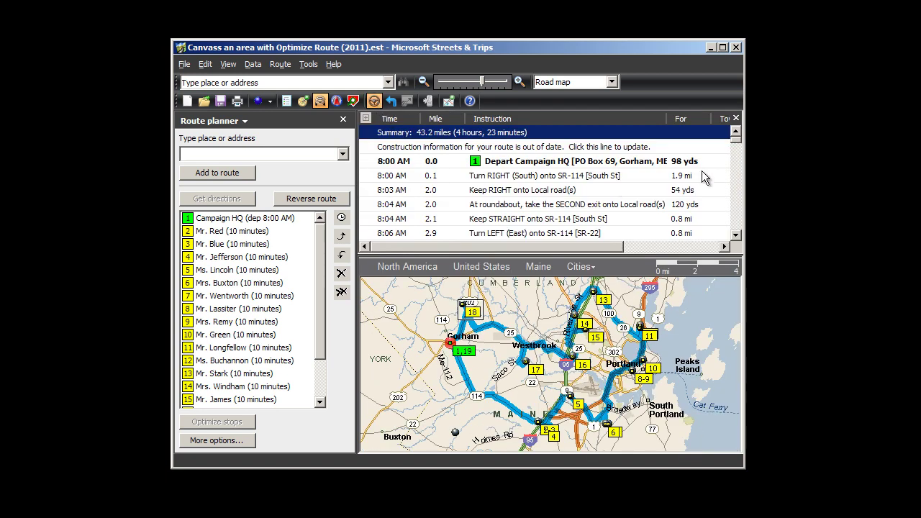
{"action": "left_click_drag", "start_coordinate": [737, 144], "coordinate": [737, 224]}
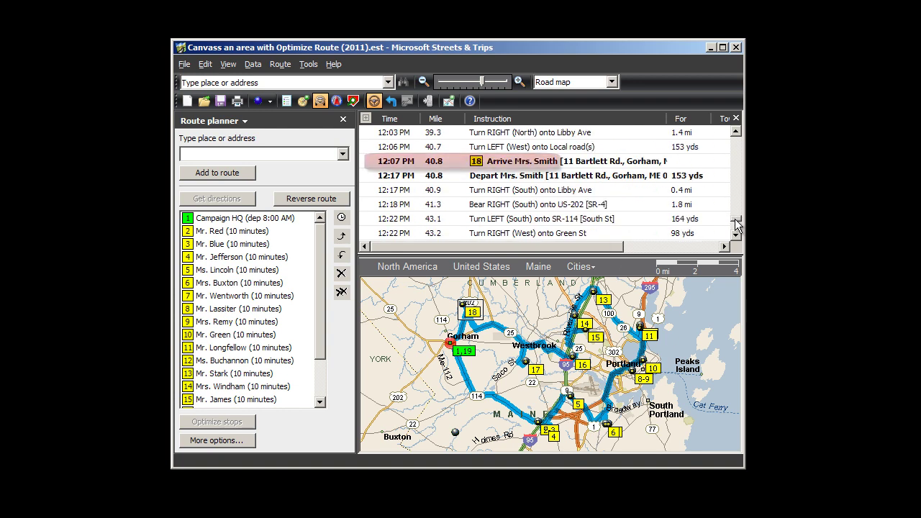
{"action": "scroll", "coordinate": [734, 229], "scroll_direction": "down", "scroll_amount": 3}
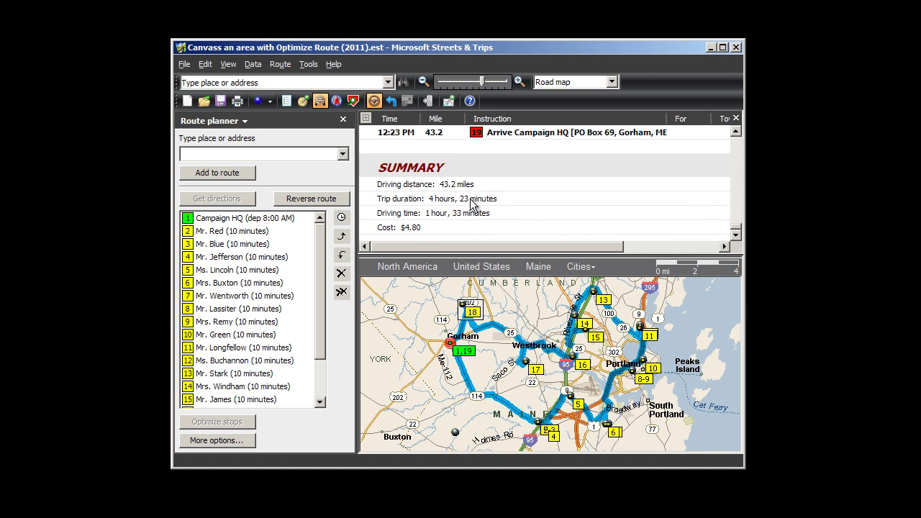
{"action": "left_click", "coordinate": [380, 102]}
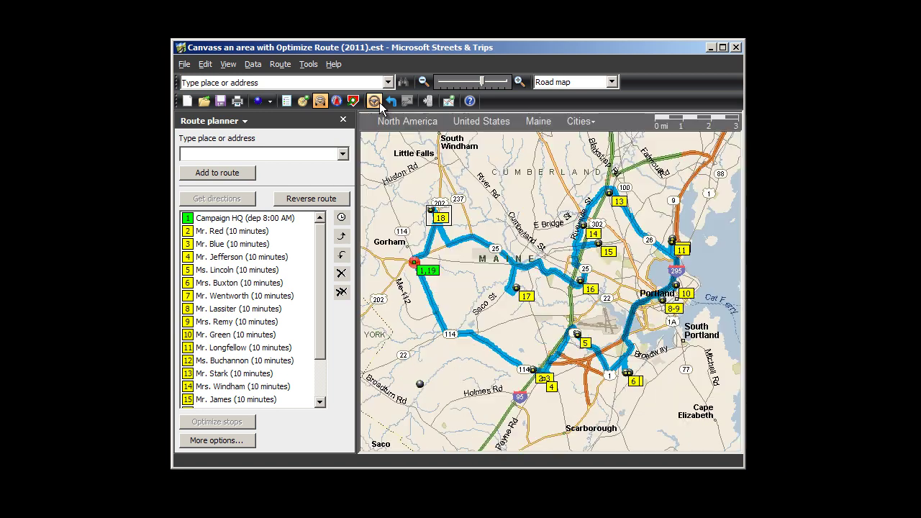